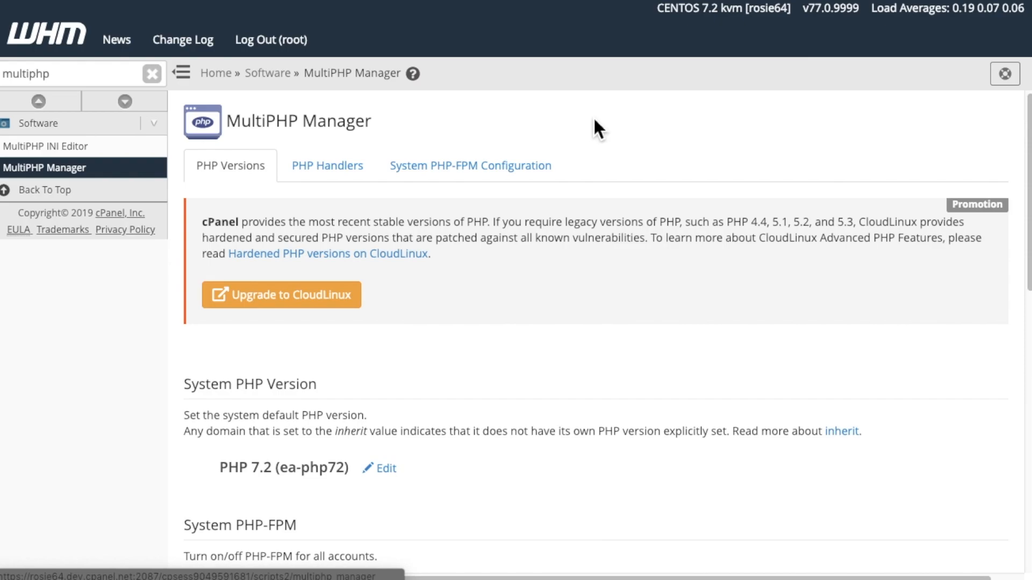
Step: Open the system-wide PHP-FPM configuration and review its pool options and PHP INI directives
{"action": "left_click", "coordinate": [521, 185]}
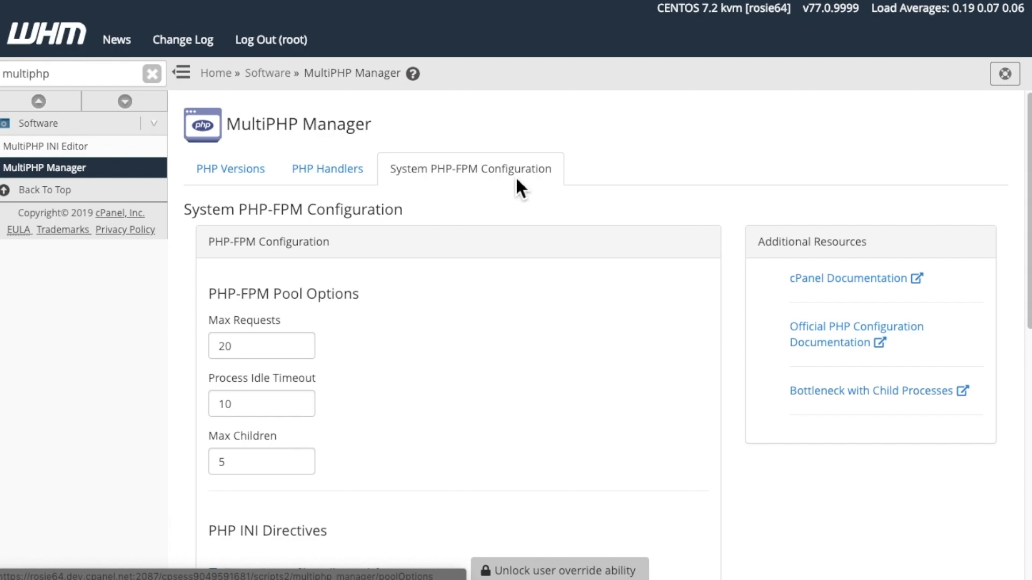
{"action": "scroll", "coordinate": [517, 177], "scroll_direction": "down", "scroll_amount": 3}
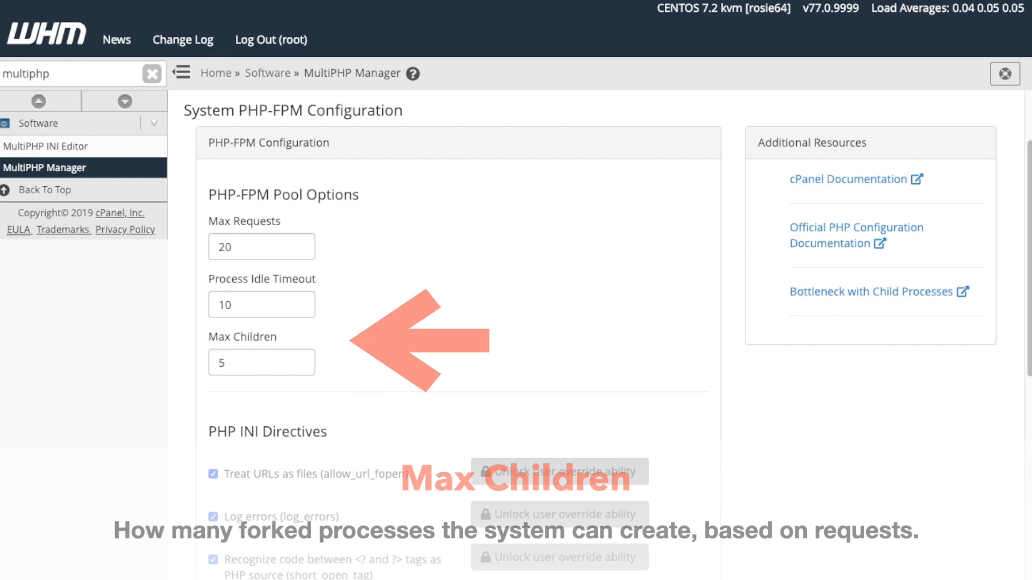
{"action": "scroll", "coordinate": [1020, 266], "scroll_direction": "down", "scroll_amount": 4}
{"action": "scroll", "coordinate": [1019, 271], "scroll_direction": "down", "scroll_amount": 3}
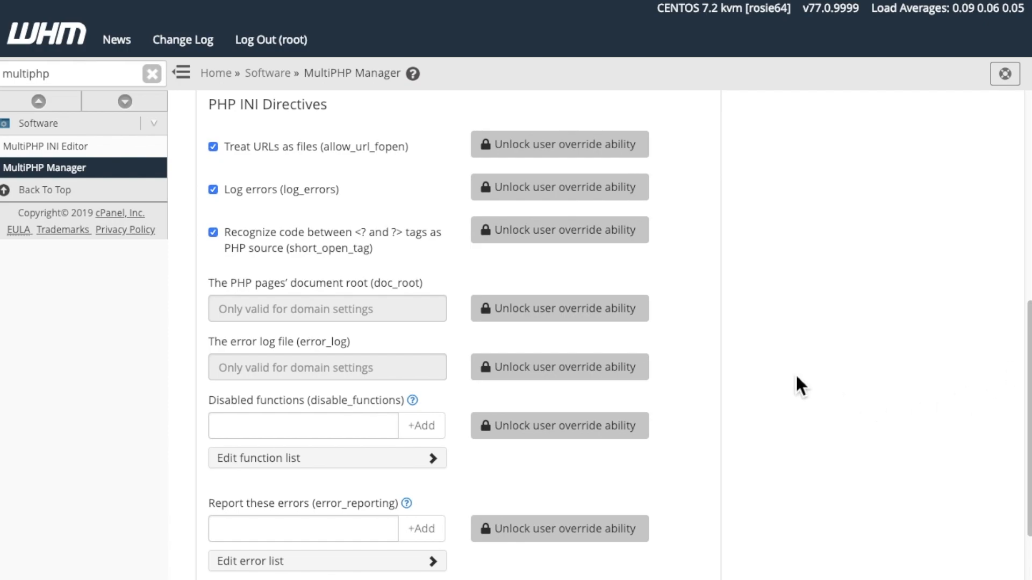
Step: Examine the entries in the disabled functions list and the error reporting list, collapsing each list after viewing
{"action": "left_click", "coordinate": [433, 459]}
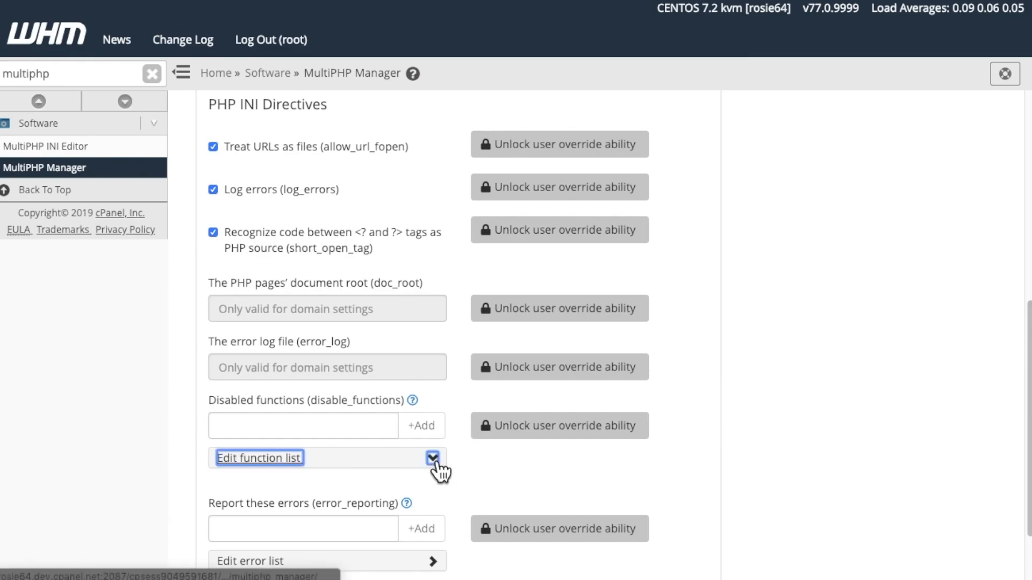
{"action": "scroll", "coordinate": [433, 465], "scroll_direction": "down", "scroll_amount": 3}
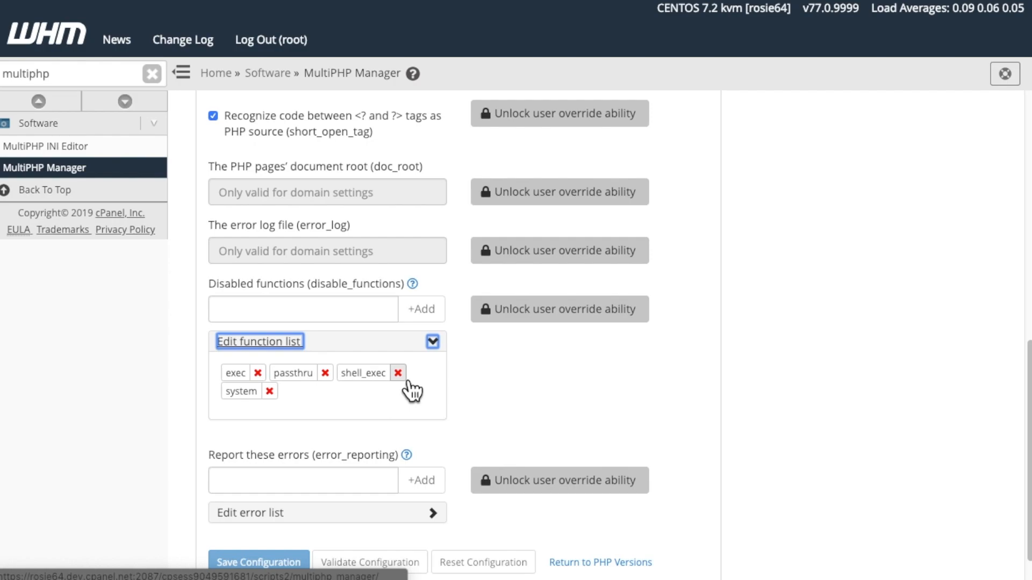
{"action": "left_click", "coordinate": [437, 343]}
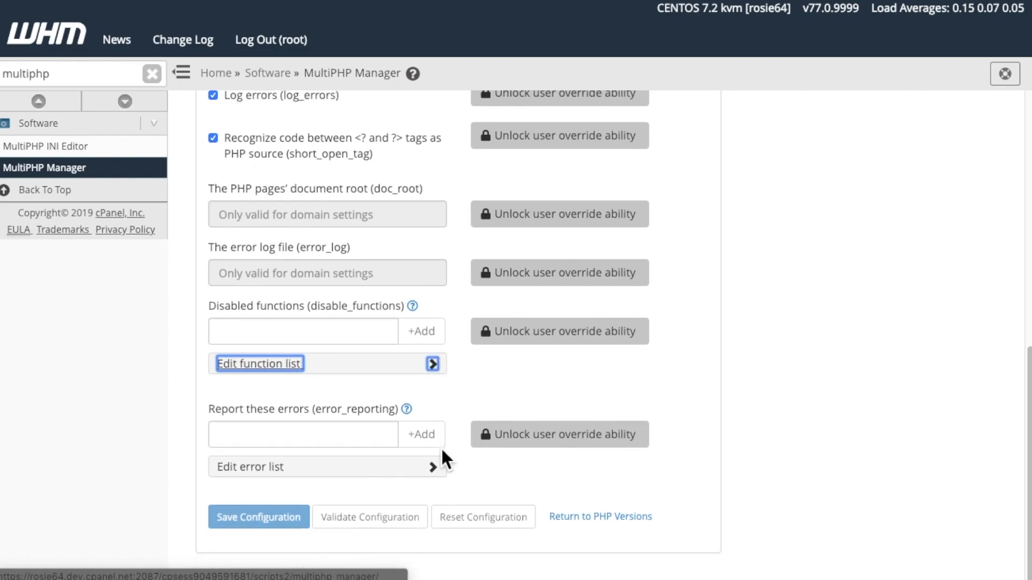
{"action": "left_click", "coordinate": [432, 467]}
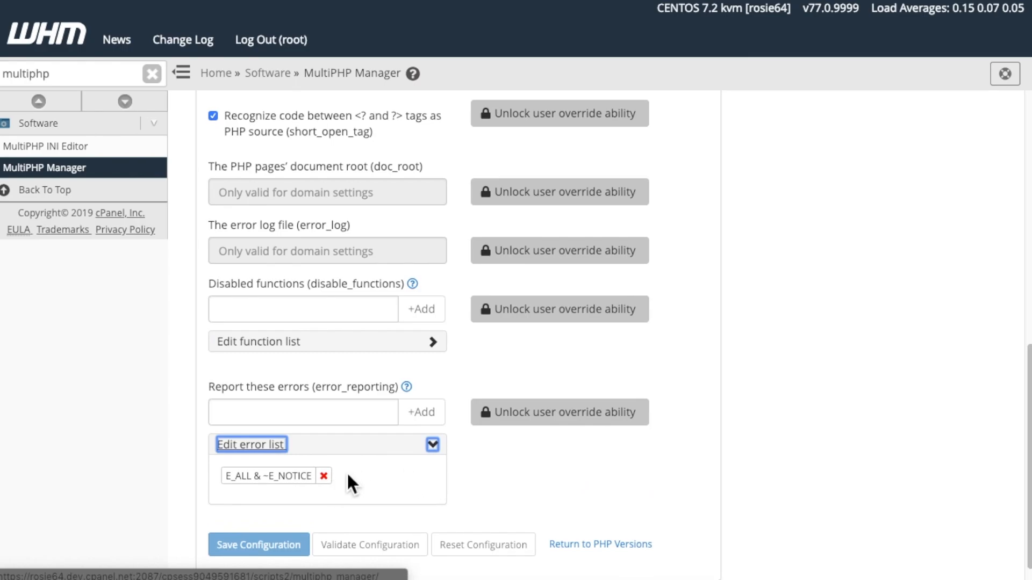
{"action": "left_click", "coordinate": [433, 445]}
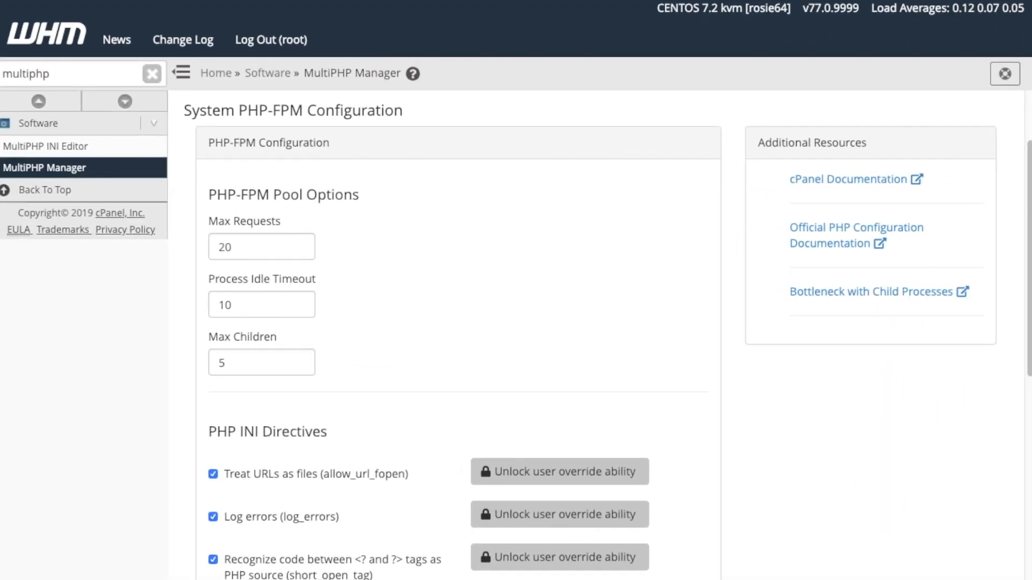
Step: Set the system PHP-FPM pool option Max Children to 10
{"action": "left_click", "coordinate": [268, 368]}
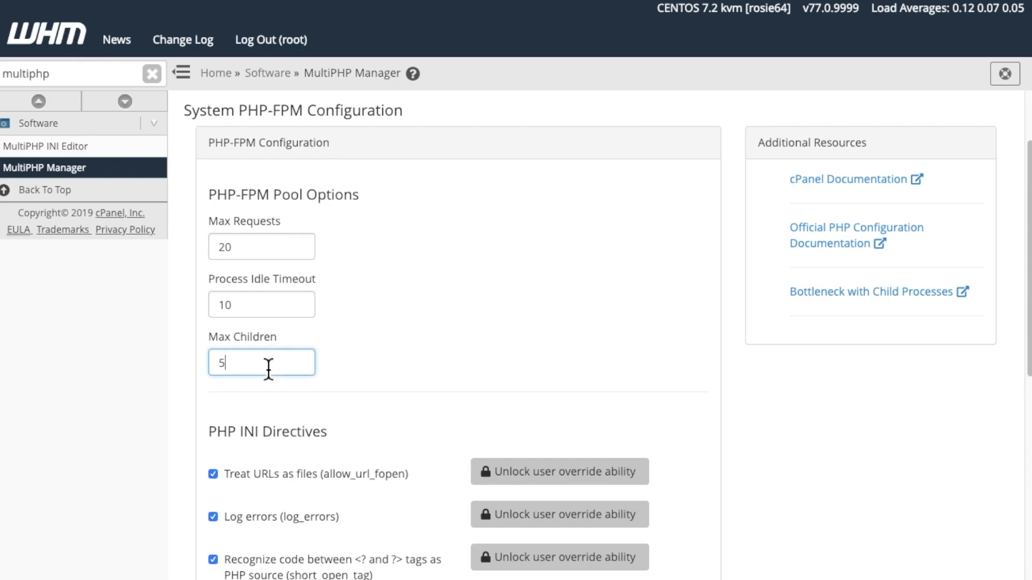
{"action": "key", "text": "BackSpace"}
{"action": "type", "text": "10"}
Step: Unlock the user override ability for the error_reporting directive in the system PHP-FPM configuration
{"action": "scroll", "coordinate": [438, 346], "scroll_direction": "down", "scroll_amount": 1}
{"action": "scroll", "coordinate": [438, 344], "scroll_direction": "down", "scroll_amount": 3}
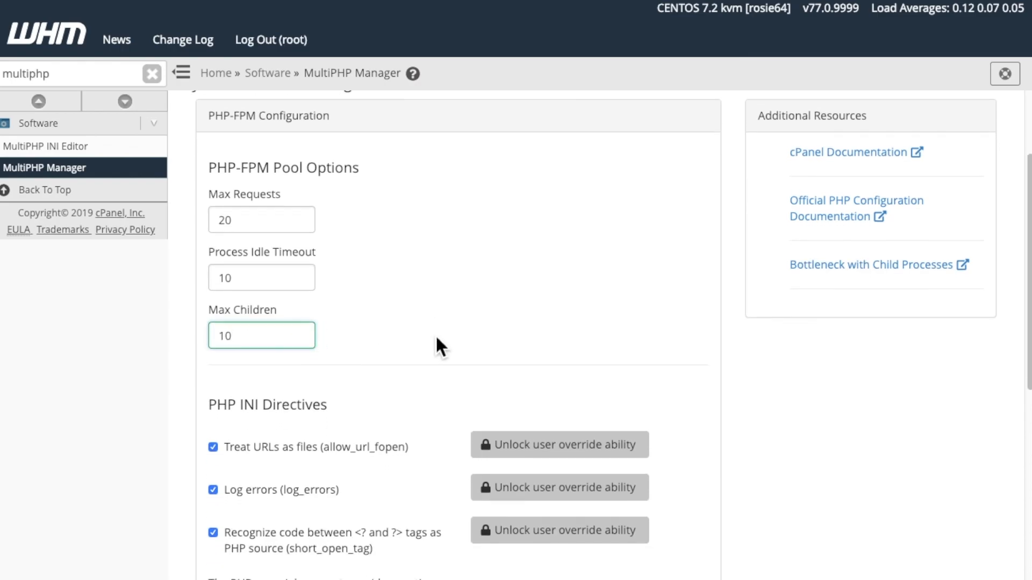
{"action": "scroll", "coordinate": [437, 340], "scroll_direction": "down", "scroll_amount": 2}
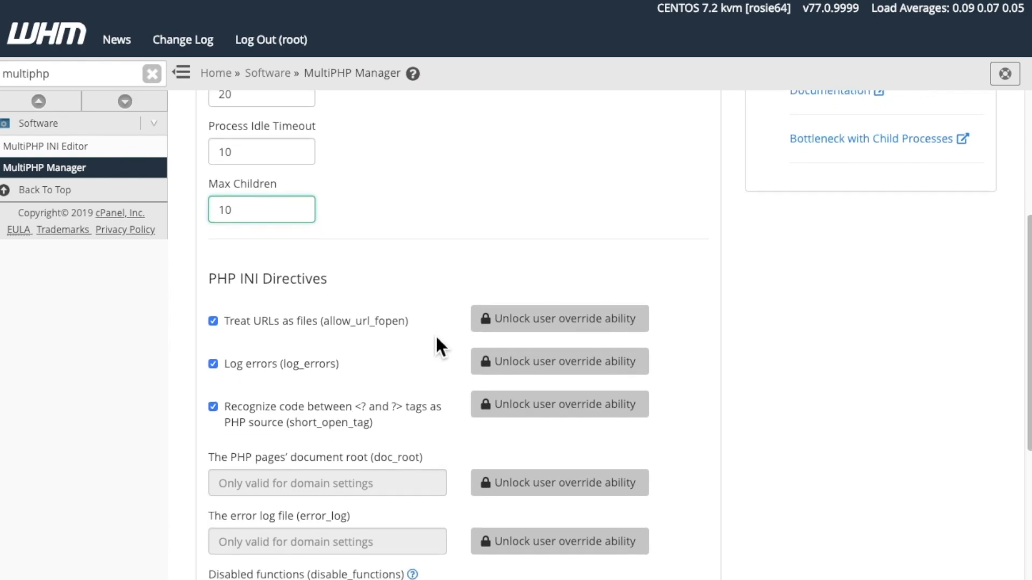
{"action": "scroll", "coordinate": [436, 338], "scroll_direction": "down", "scroll_amount": 4}
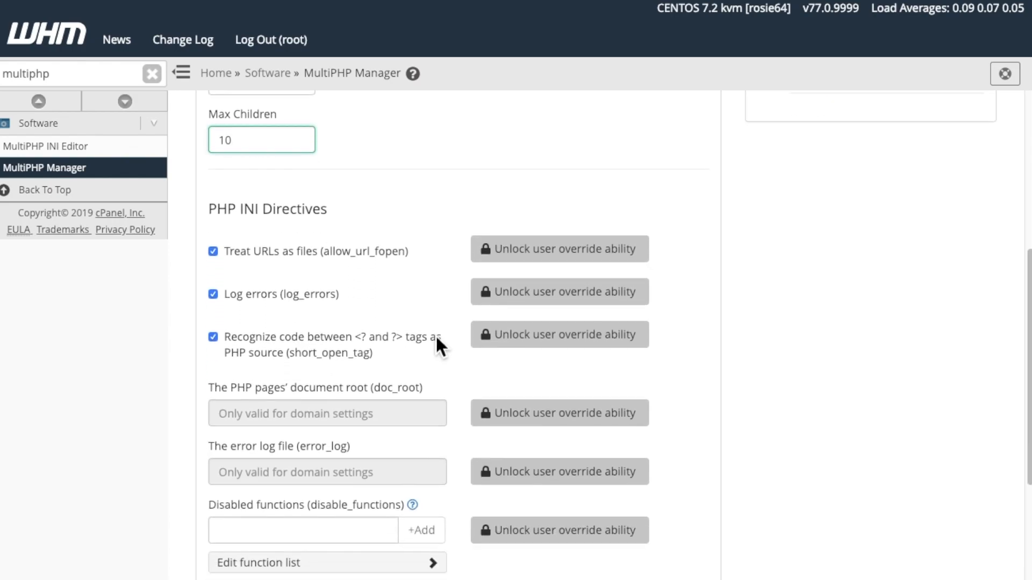
{"action": "scroll", "coordinate": [436, 338], "scroll_direction": "down", "scroll_amount": 1}
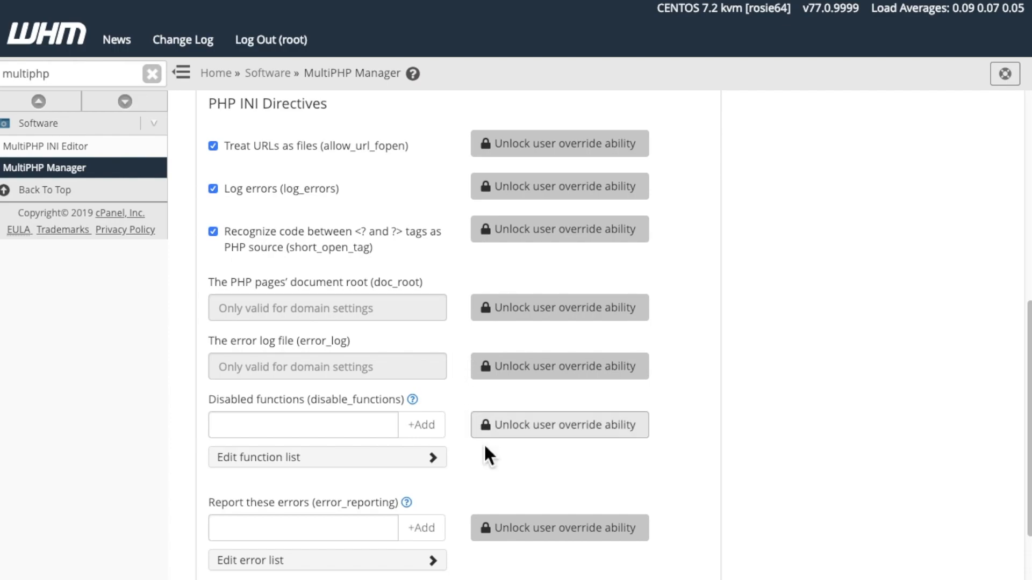
{"action": "left_click", "coordinate": [543, 535]}
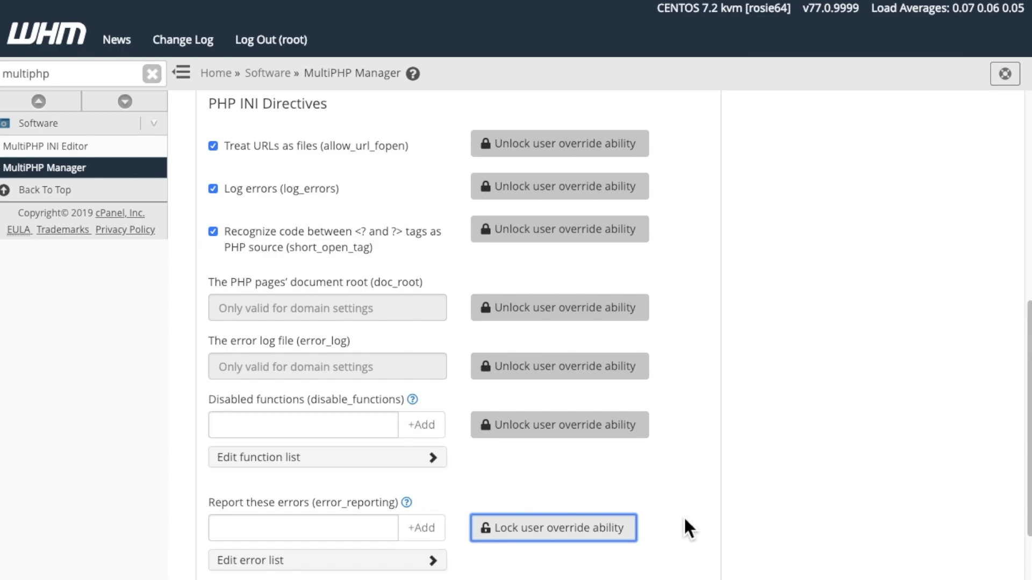
Step: Validate the system PHP-FPM configuration and save it
{"action": "scroll", "coordinate": [685, 520], "scroll_direction": "down", "scroll_amount": 3}
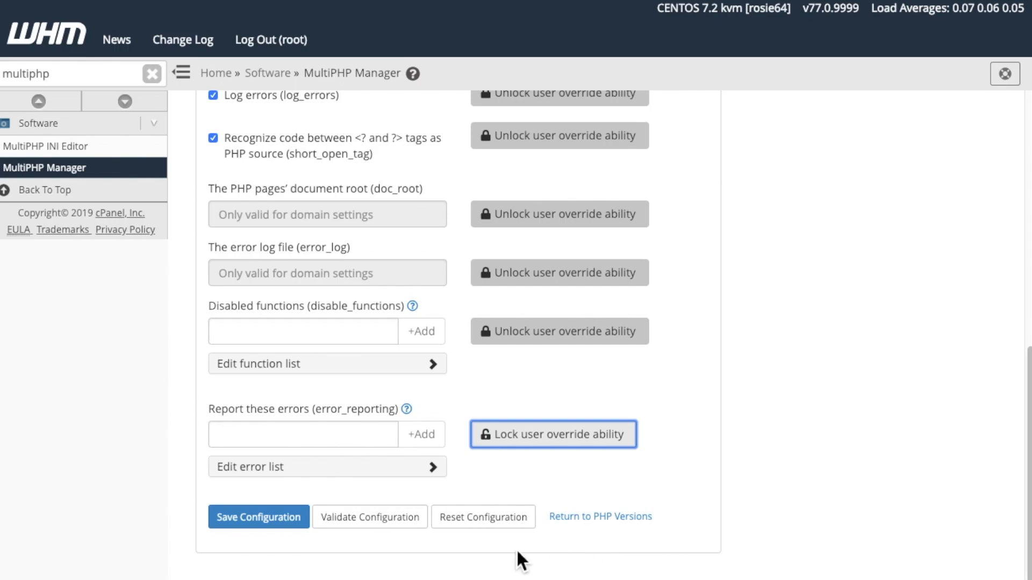
{"action": "left_click", "coordinate": [375, 535]}
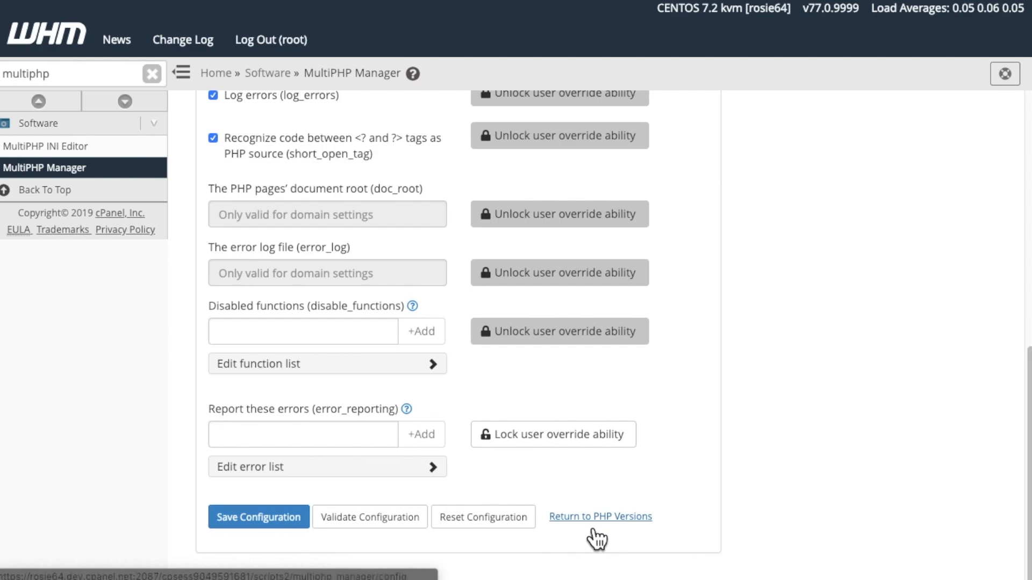
{"action": "left_click", "coordinate": [380, 531]}
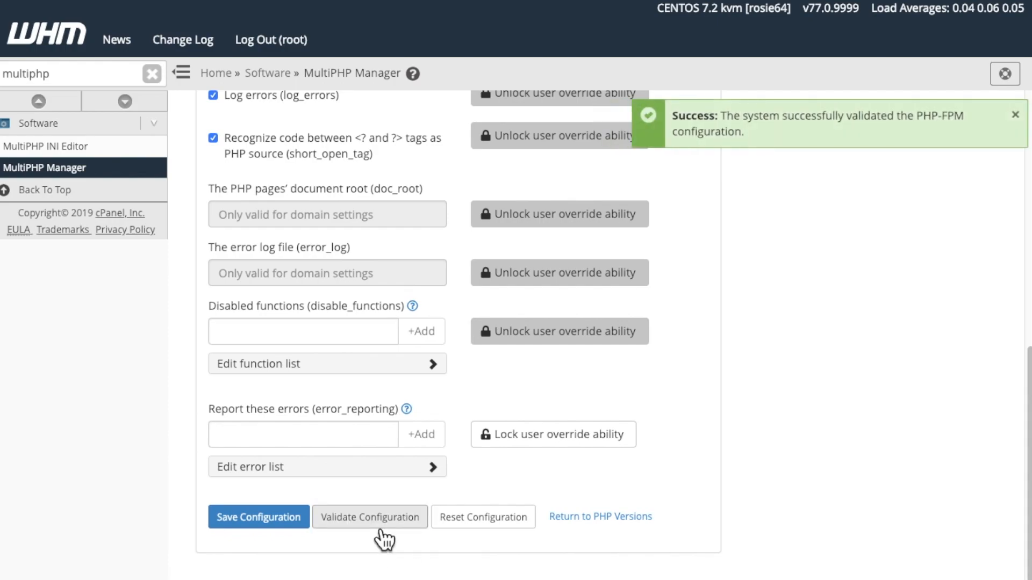
{"action": "left_click", "coordinate": [295, 536]}
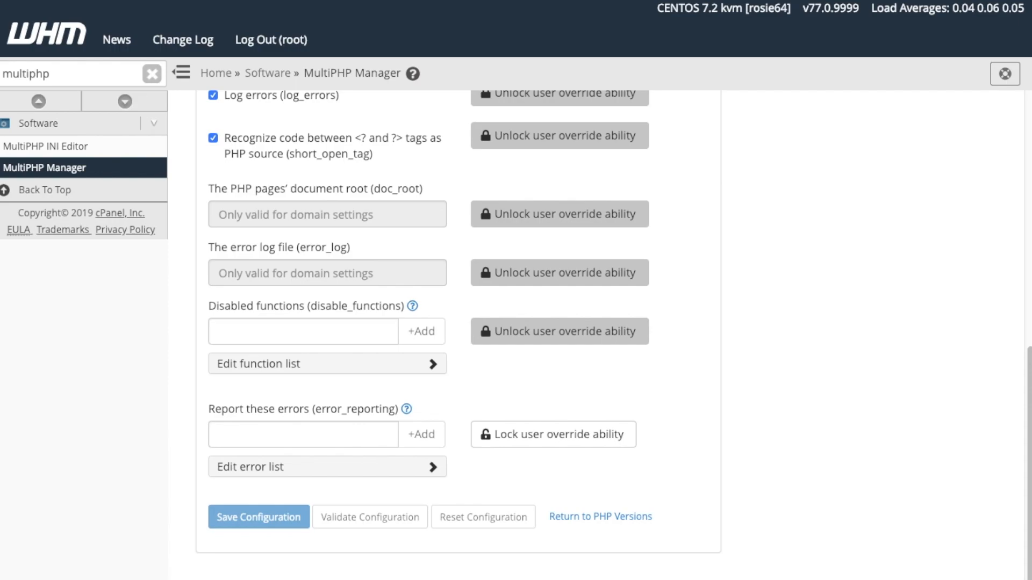
Step: Return to the PHP versions list, collapse the navigation sidebar, and open the PHP-FPM settings of the example.com domain
{"action": "scroll", "coordinate": [1010, 393], "scroll_direction": "up", "scroll_amount": 15}
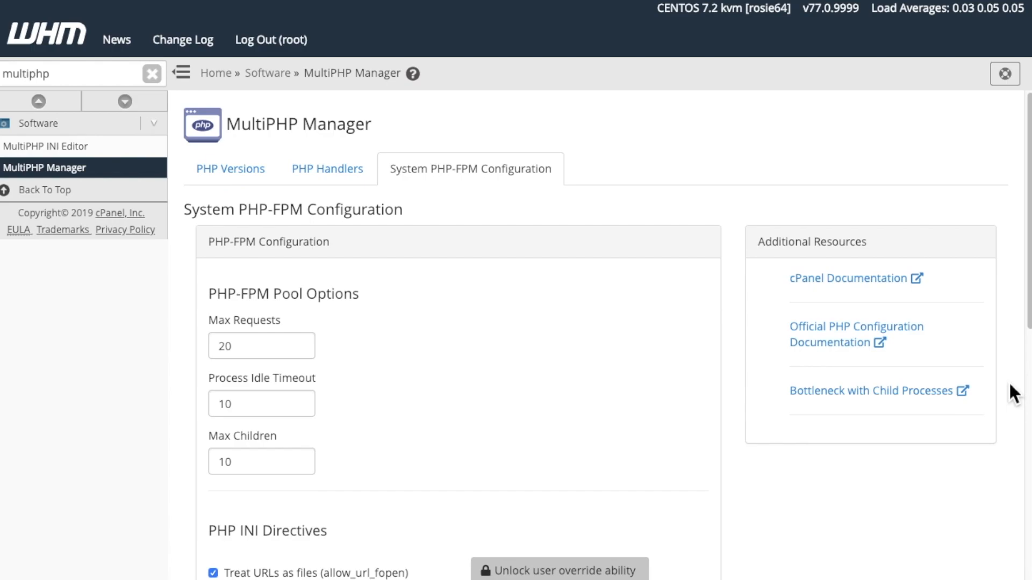
{"action": "left_click", "coordinate": [242, 179]}
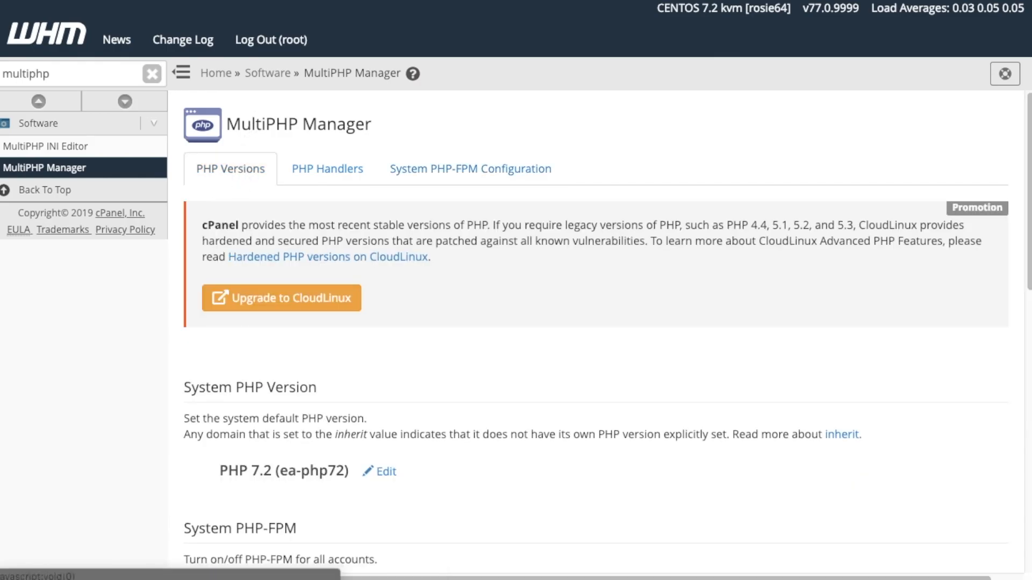
{"action": "left_click", "coordinate": [183, 73]}
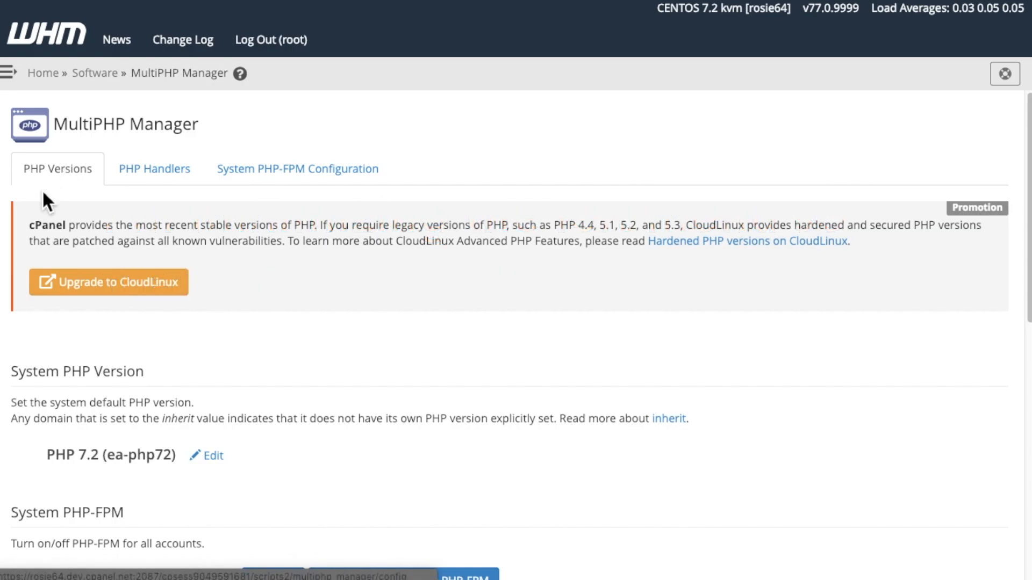
{"action": "scroll", "coordinate": [42, 189], "scroll_direction": "down", "scroll_amount": 4}
{"action": "scroll", "coordinate": [42, 193], "scroll_direction": "down", "scroll_amount": 5}
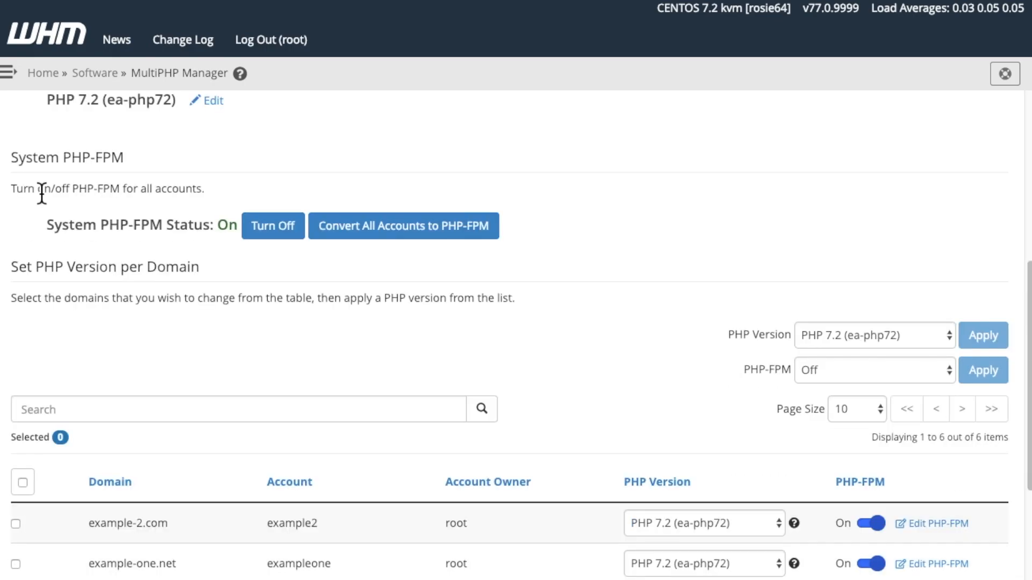
{"action": "scroll", "coordinate": [40, 195], "scroll_direction": "down", "scroll_amount": 2}
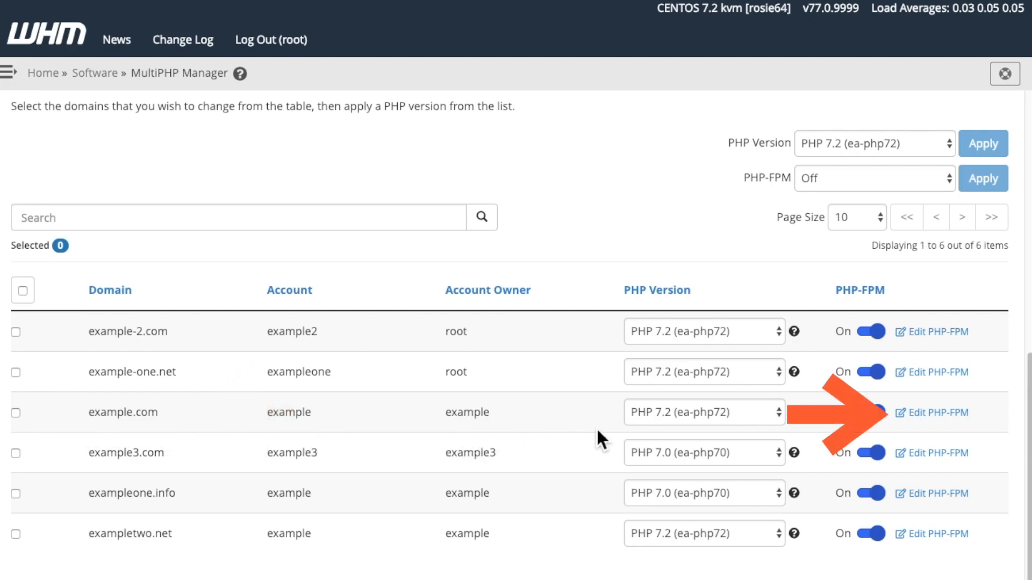
{"action": "left_click", "coordinate": [961, 423]}
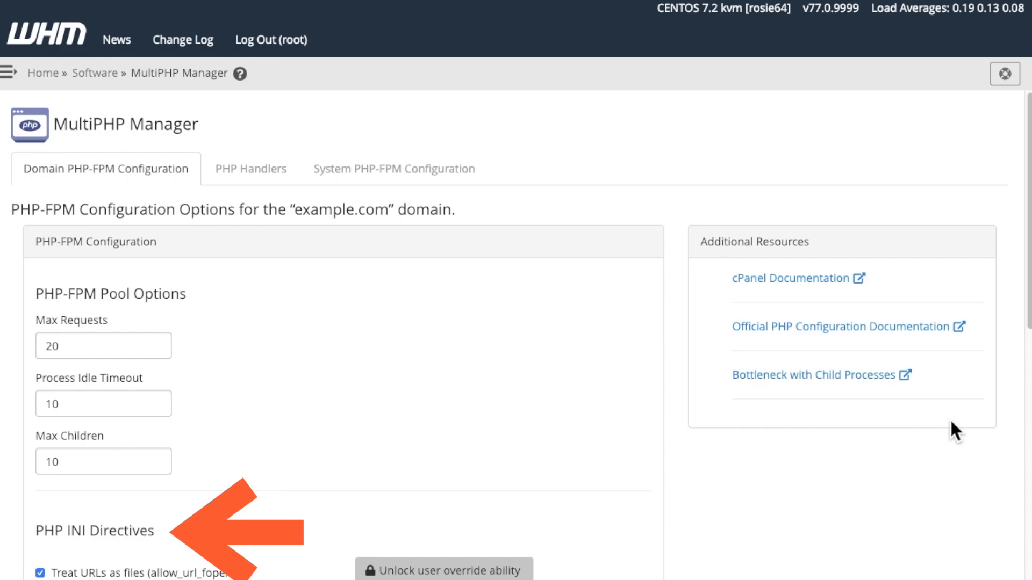
Step: Set example.com's error_log file to example_com.php.error.log/puppy with user override unlocked, and save the domain's PHP-FPM configuration
{"action": "scroll", "coordinate": [549, 204], "scroll_direction": "down", "scroll_amount": 1}
{"action": "scroll", "coordinate": [551, 209], "scroll_direction": "down", "scroll_amount": 5}
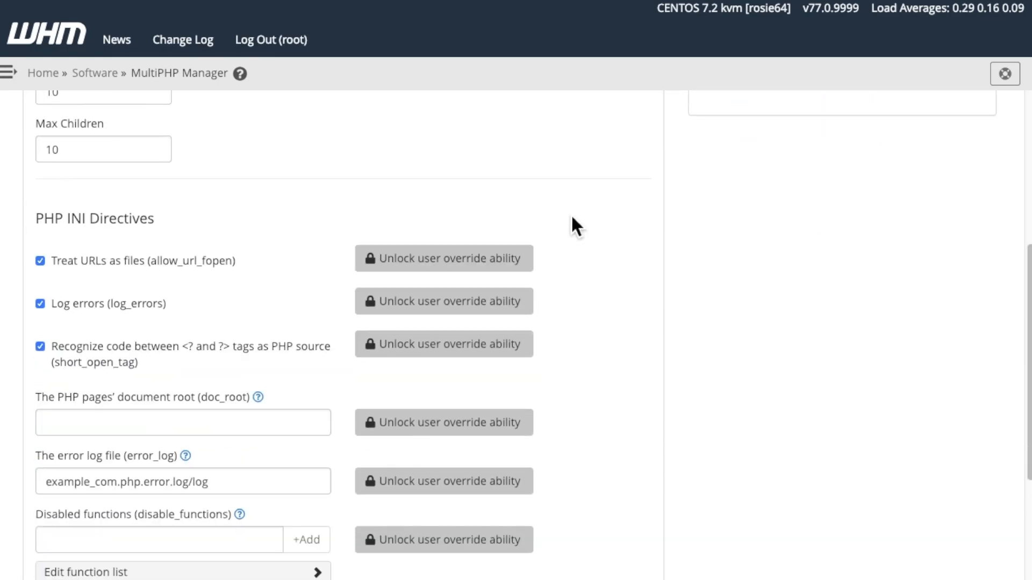
{"action": "scroll", "coordinate": [572, 217], "scroll_direction": "down", "scroll_amount": 2}
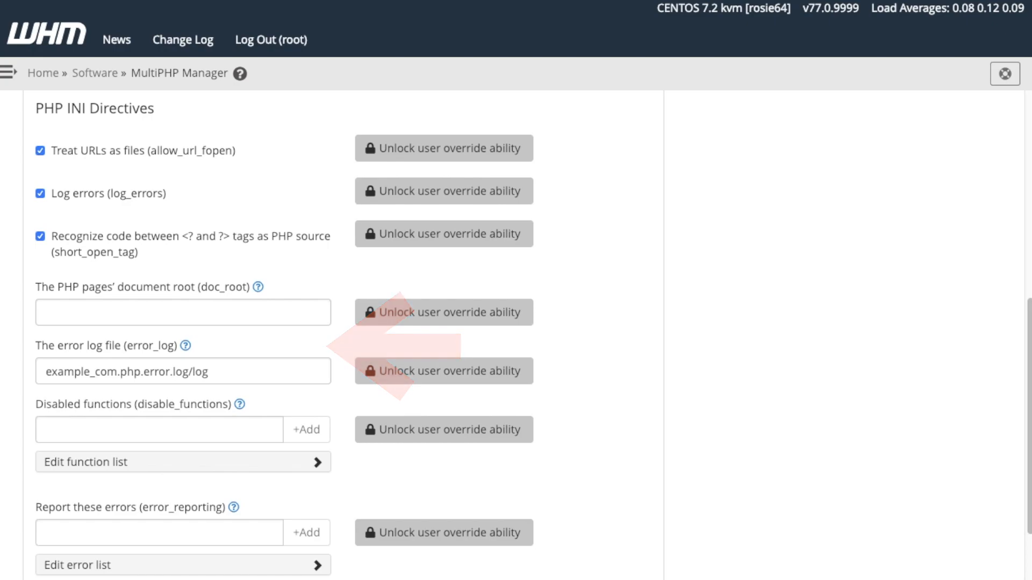
{"action": "left_click", "coordinate": [282, 374]}
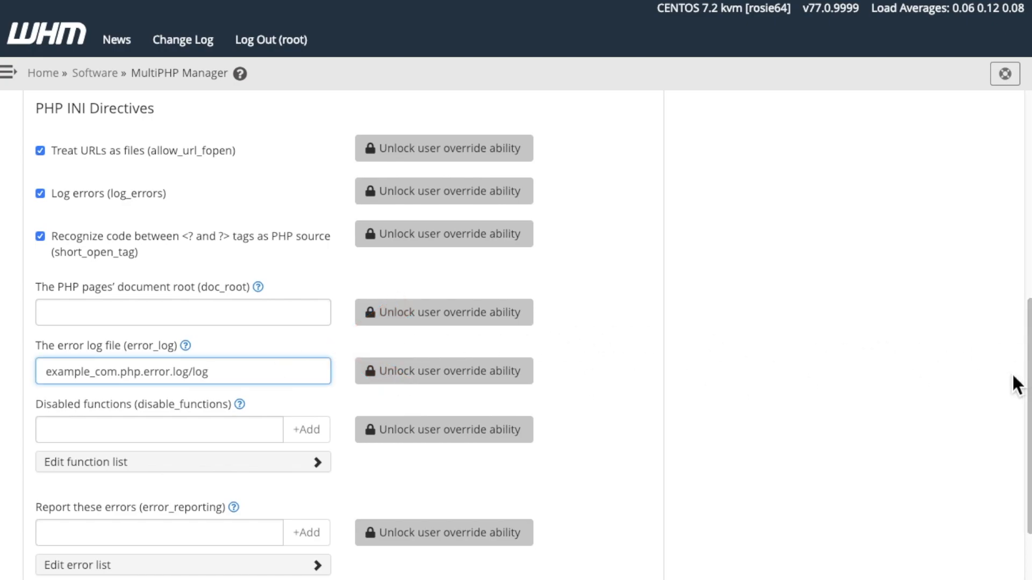
{"action": "key", "text": "BackSpace"}
{"action": "key", "text": "BackSpace"}
{"action": "type", "text": "puppy"}
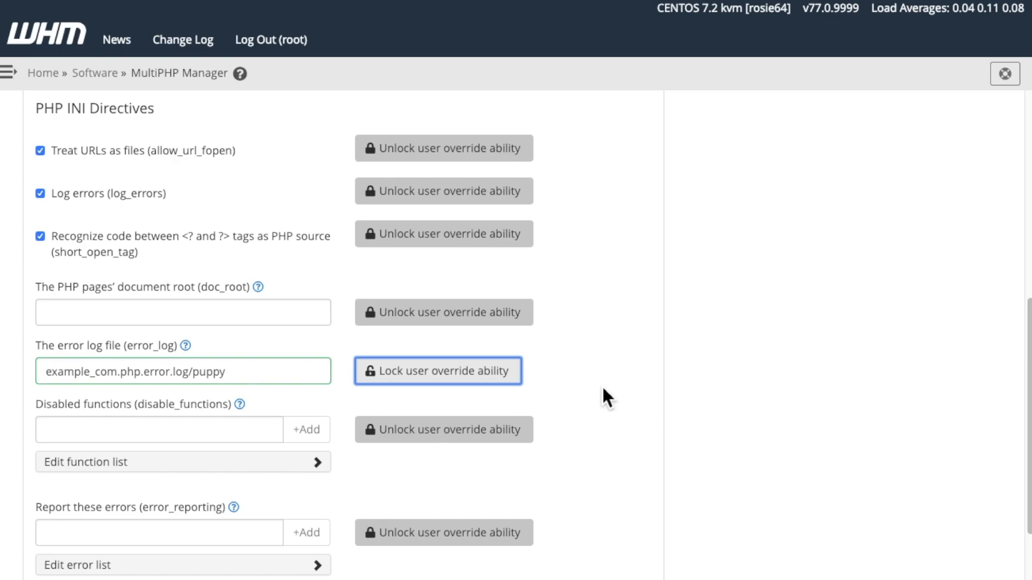
{"action": "scroll", "coordinate": [603, 389], "scroll_direction": "down", "scroll_amount": 3}
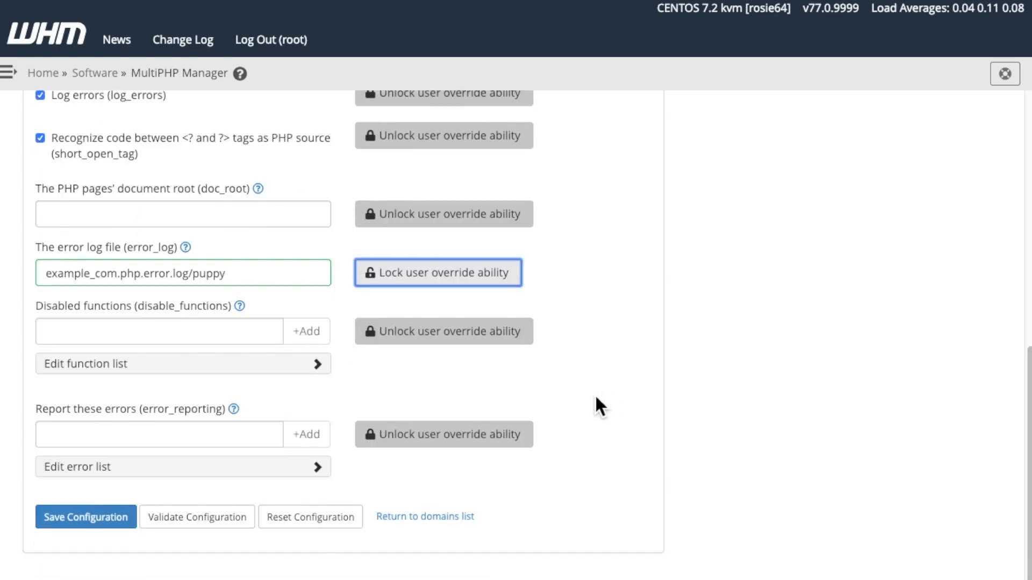
{"action": "left_click", "coordinate": [121, 524]}
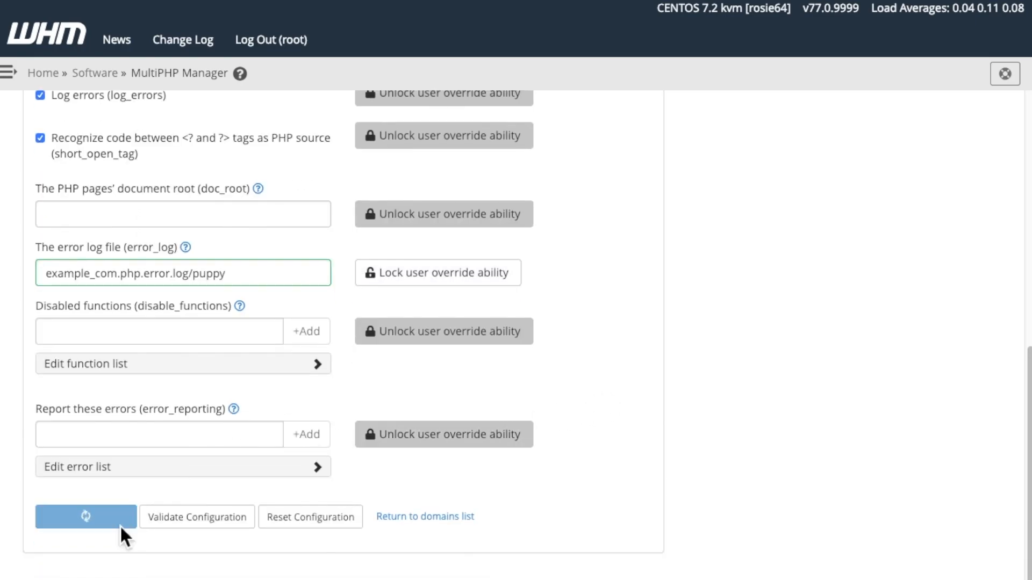